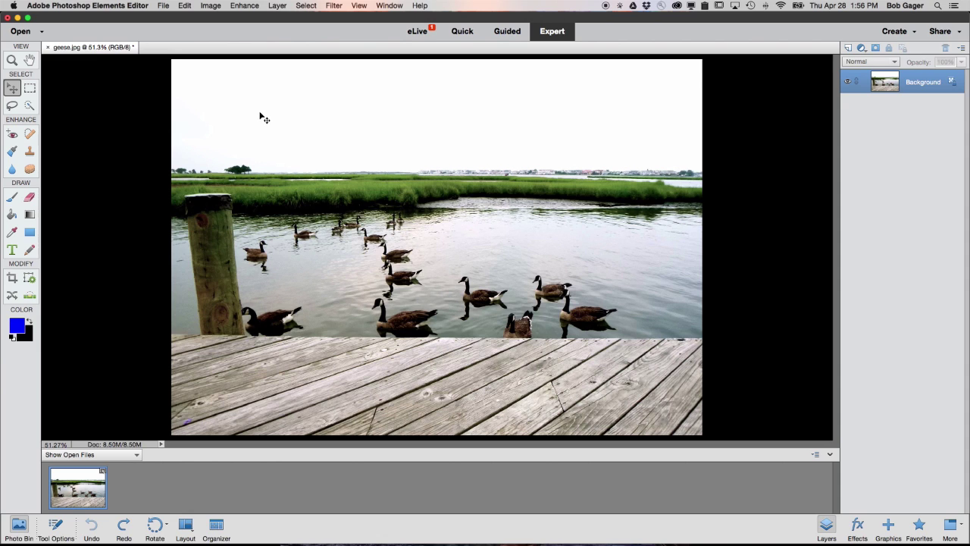
- Open clouds.psd from the Desktop and deselect its layer
{"action": "left_click", "coordinate": [162, 6]}
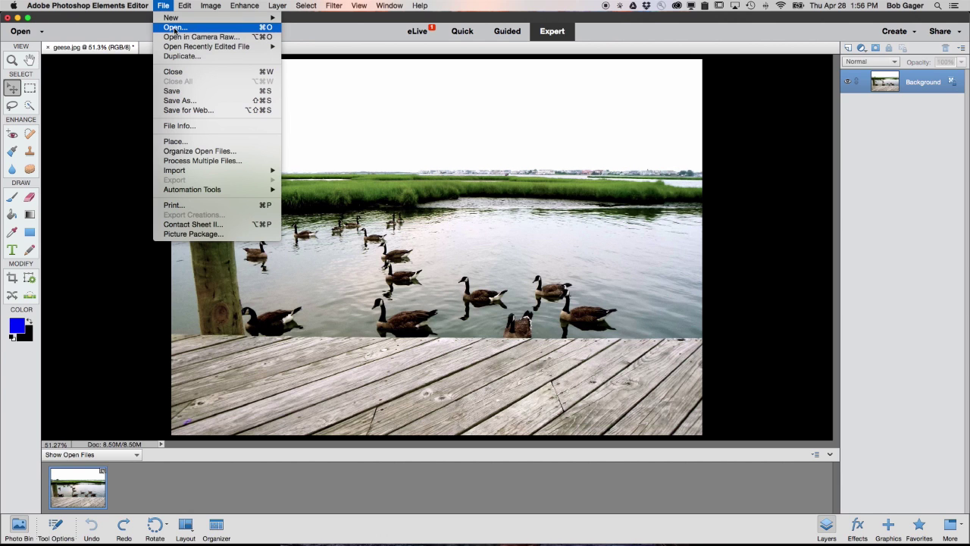
{"action": "left_click", "coordinate": [181, 29]}
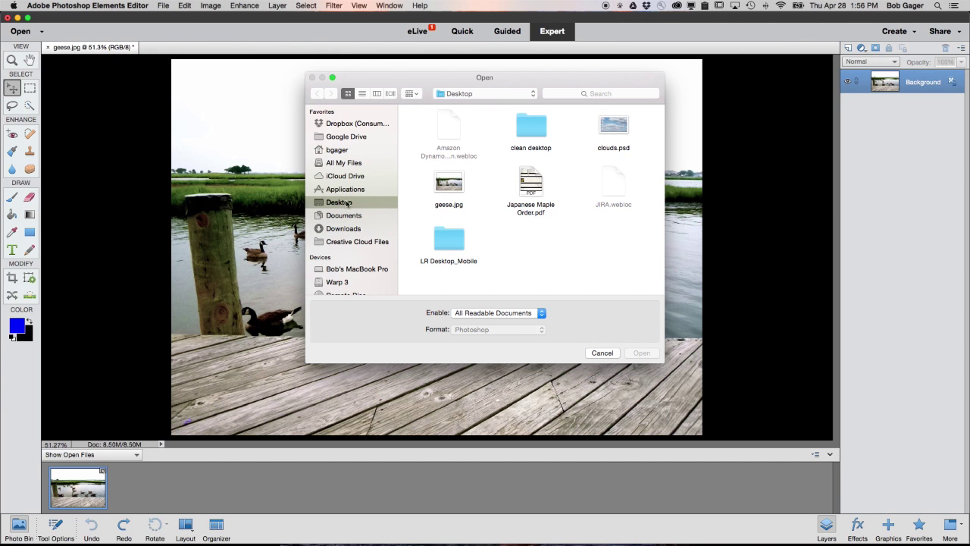
{"action": "left_click", "coordinate": [616, 127]}
{"action": "double_click", "coordinate": [617, 129]}
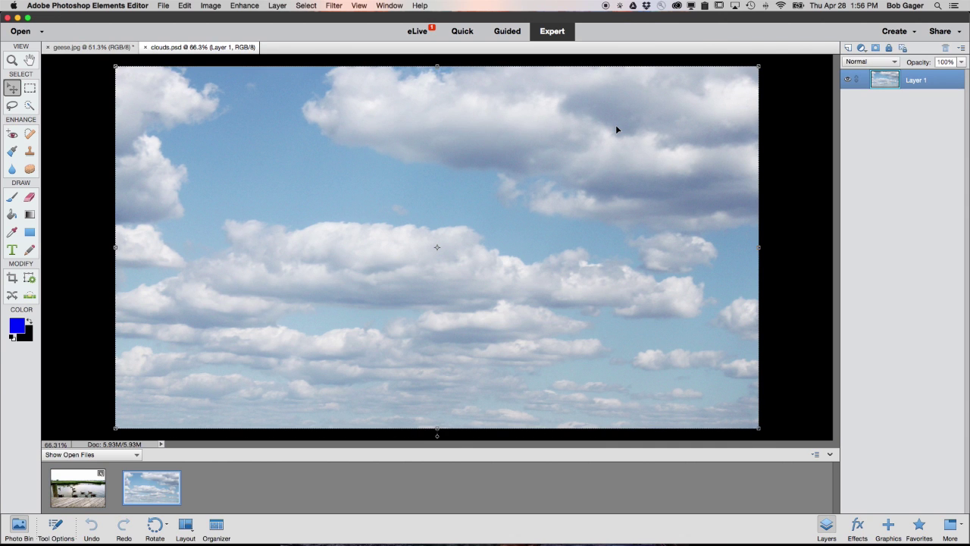
{"action": "left_click", "coordinate": [789, 190]}
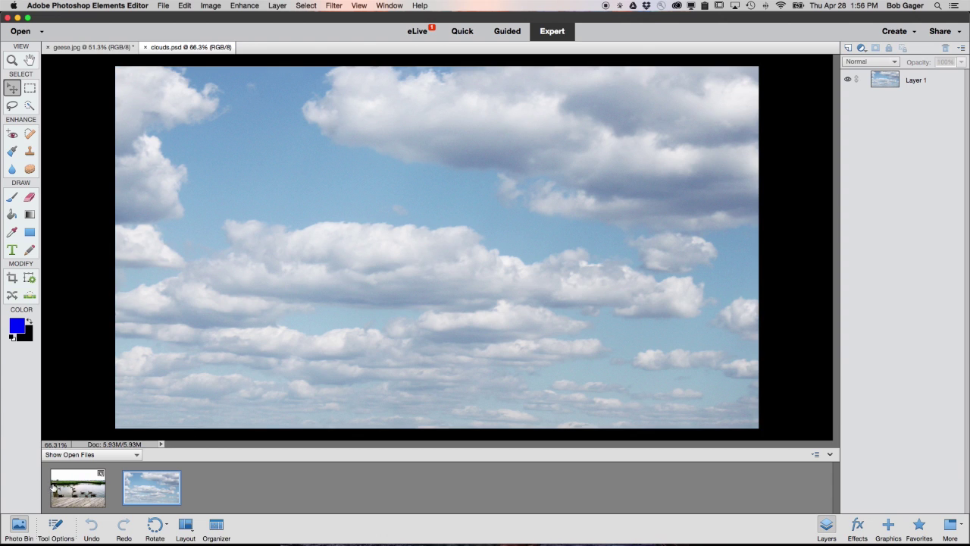
- Hide the Photo Bin and show it again
{"action": "left_click_drag", "start_coordinate": [53, 488], "coordinate": [554, 35]}
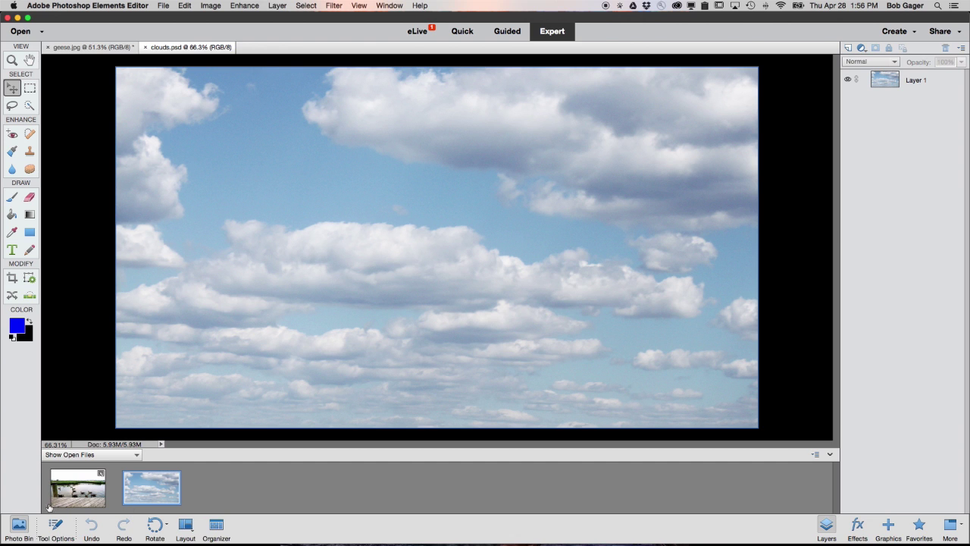
{"action": "left_click", "coordinate": [21, 530]}
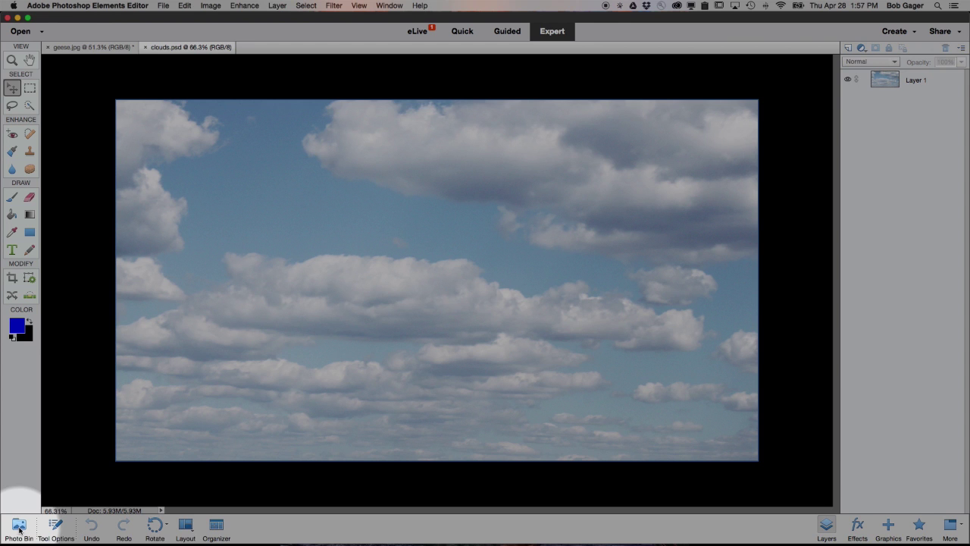
{"action": "left_click", "coordinate": [21, 530]}
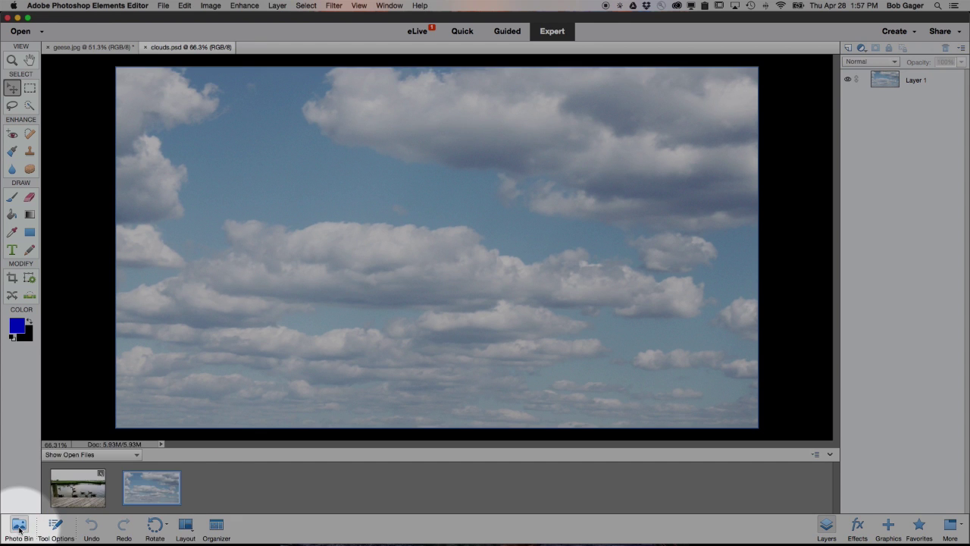
{"action": "left_click", "coordinate": [20, 530]}
{"action": "left_click", "coordinate": [20, 530]}
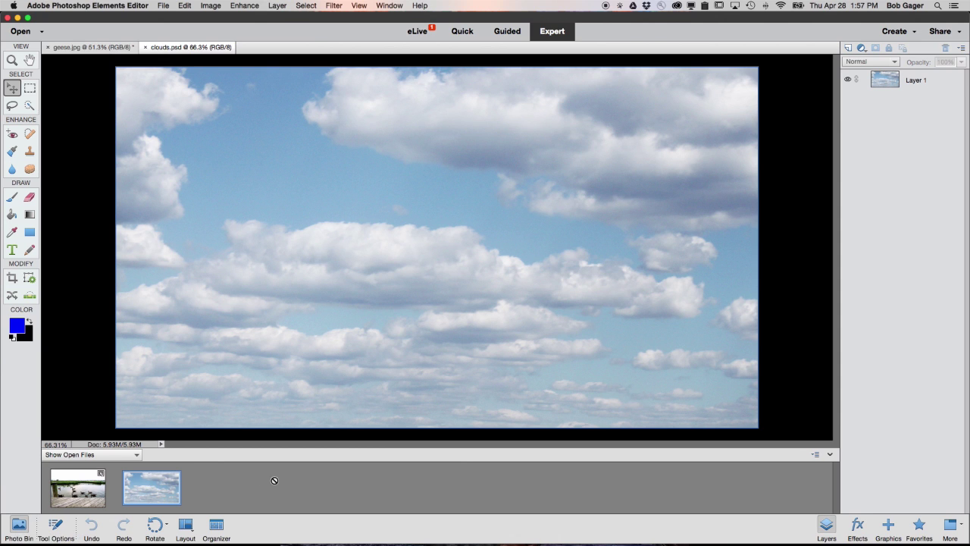
- Add clouds.psd as a layer on top of geese.jpg and align its top-left corner with the photo's corner
{"action": "left_click", "coordinate": [73, 492]}
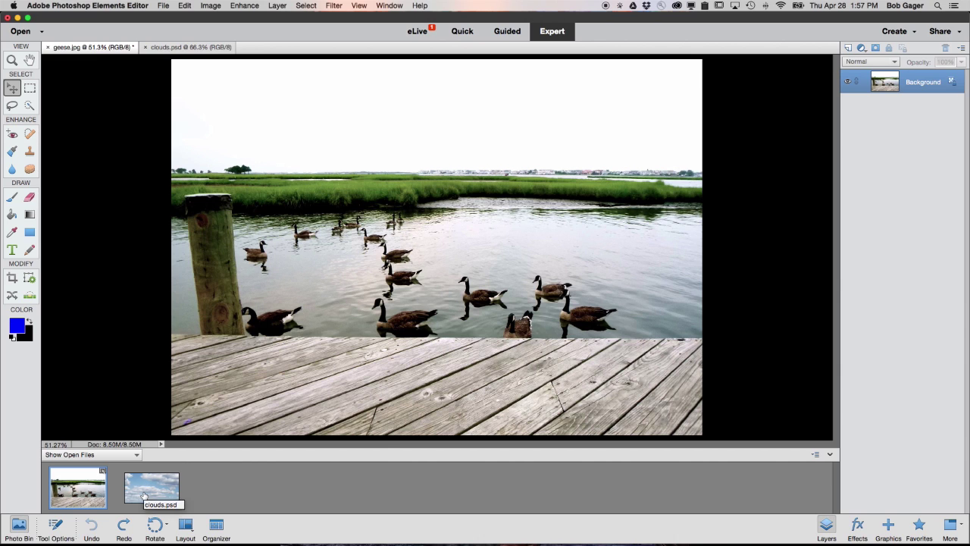
{"action": "left_click_drag", "start_coordinate": [144, 497], "coordinate": [445, 234]}
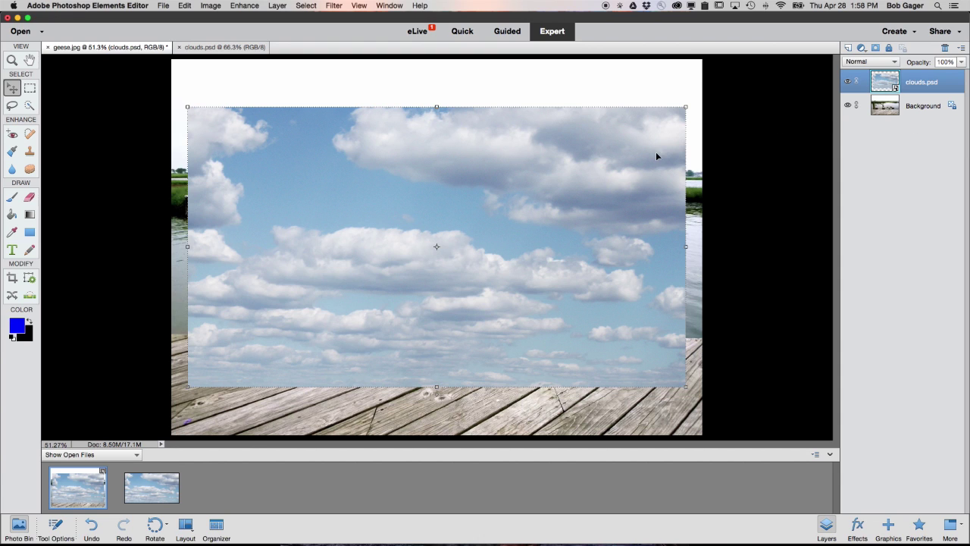
{"action": "left_click_drag", "start_coordinate": [599, 159], "coordinate": [593, 183]}
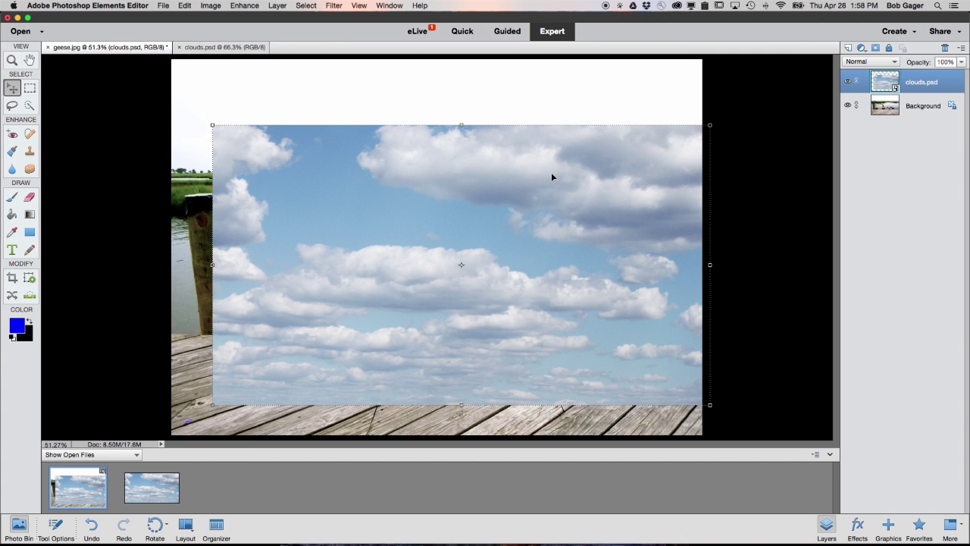
{"action": "left_click_drag", "start_coordinate": [552, 177], "coordinate": [541, 157]}
{"action": "left_click_drag", "start_coordinate": [531, 141], "coordinate": [529, 123]}
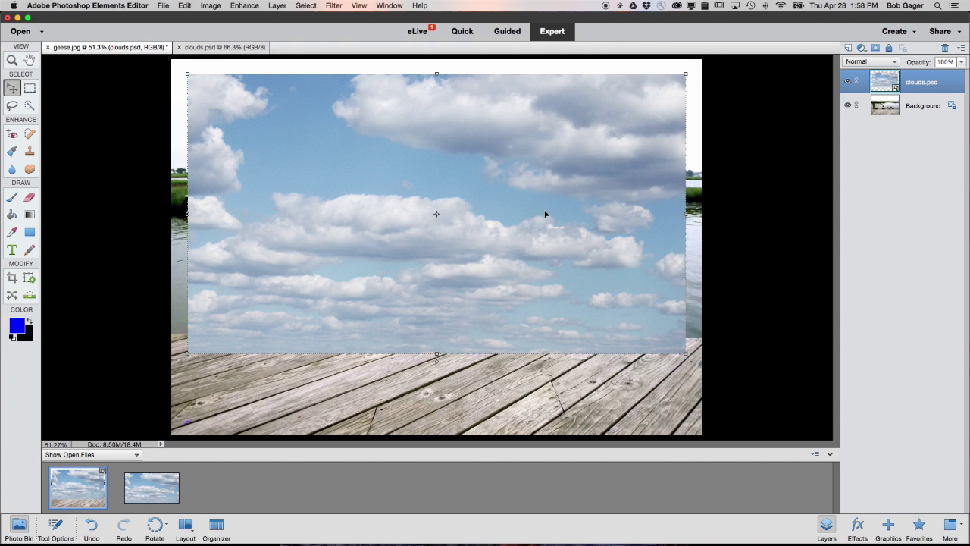
{"action": "left_click_drag", "start_coordinate": [536, 209], "coordinate": [502, 175]}
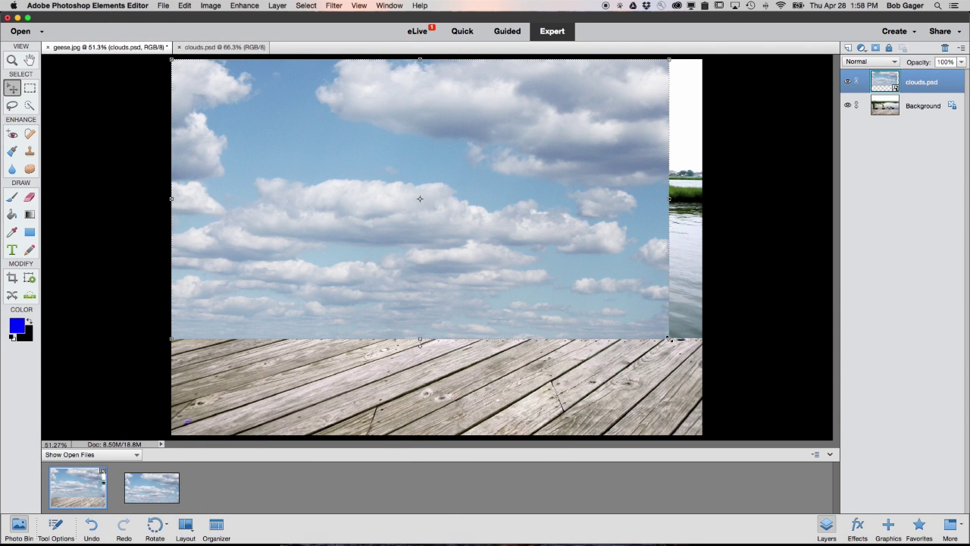
- Scale the clouds layer to the photo's full width and move it up so its lower edge meets the horizon
{"action": "left_click_drag", "start_coordinate": [669, 338], "coordinate": [699, 363]}
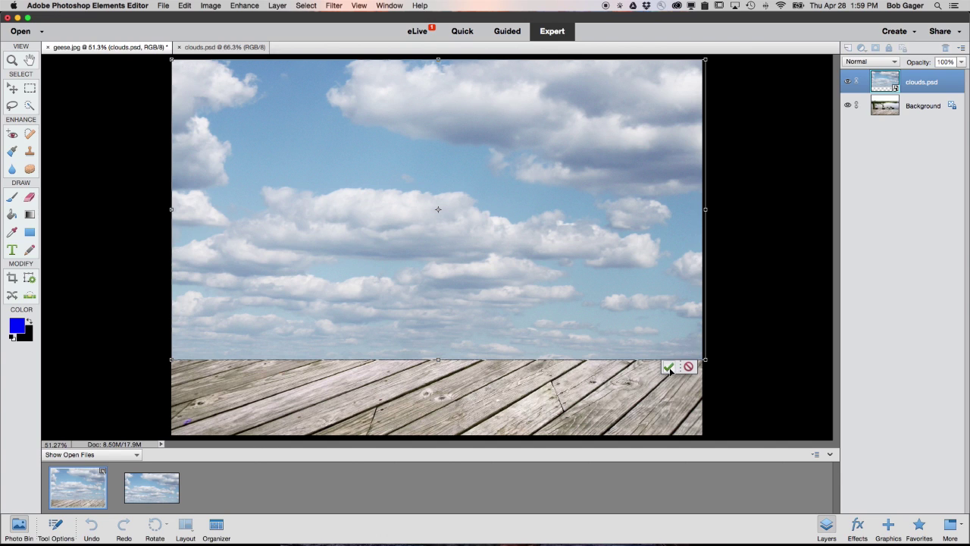
{"action": "left_click", "coordinate": [668, 368]}
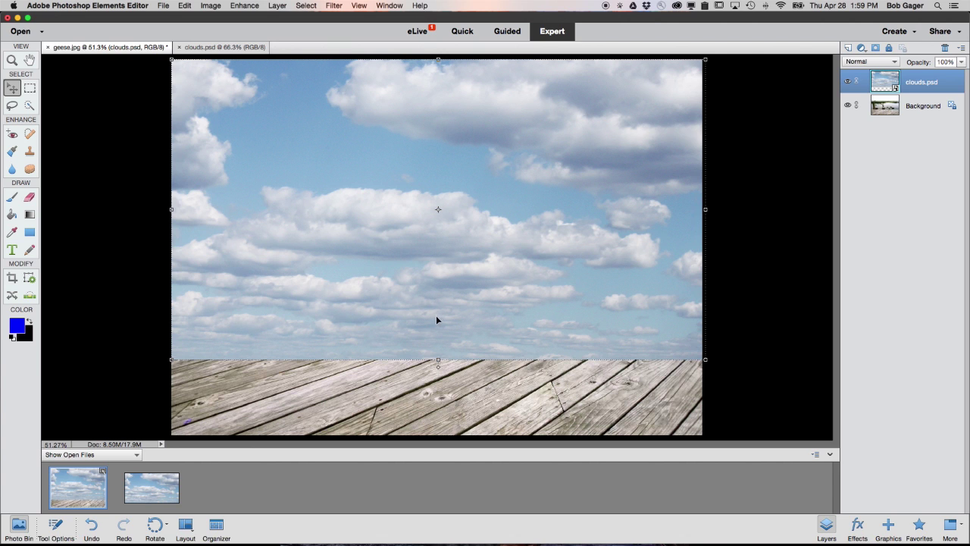
{"action": "left_click_drag", "start_coordinate": [433, 325], "coordinate": [426, 125]}
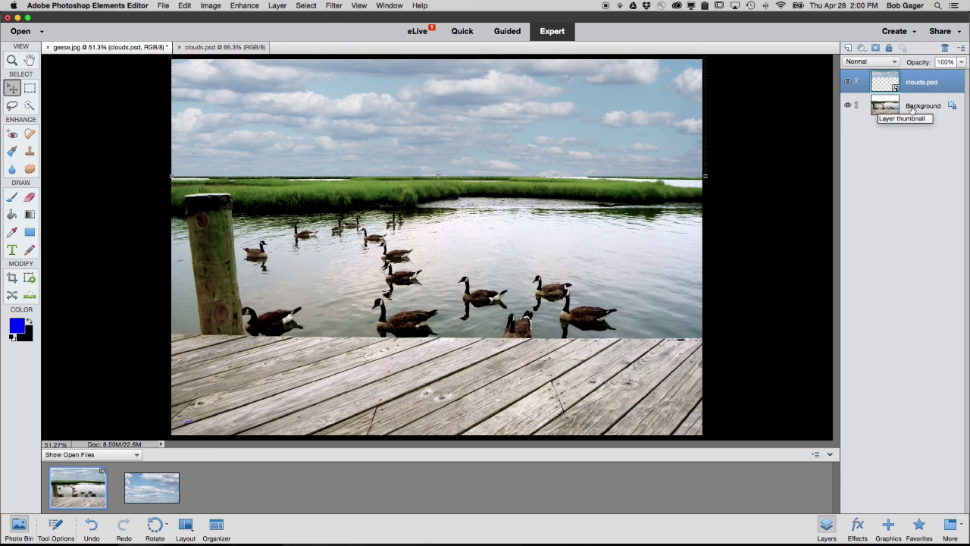
- Convert the Background into a regular layer named "origional"
{"action": "double_click", "coordinate": [912, 106]}
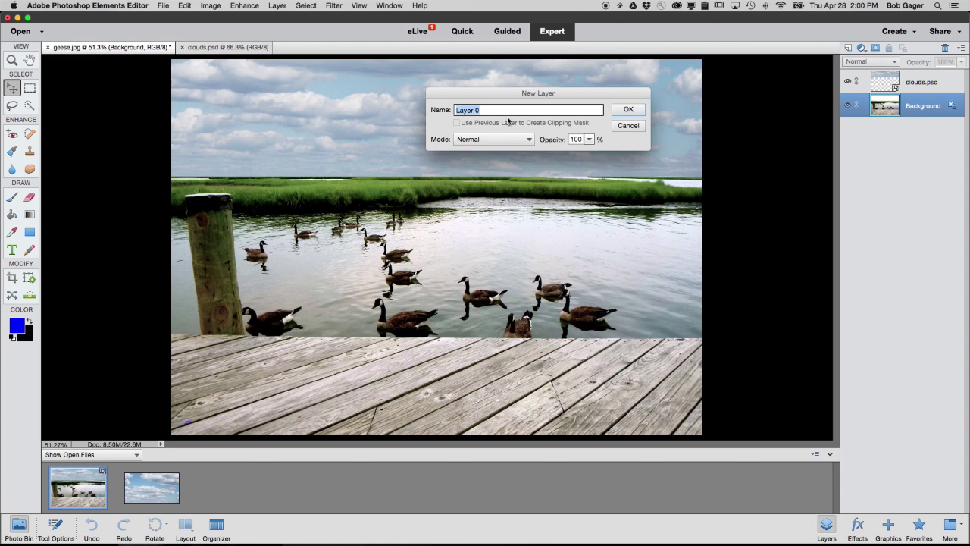
{"action": "type", "text": "origional"}
{"action": "left_click", "coordinate": [628, 109]}
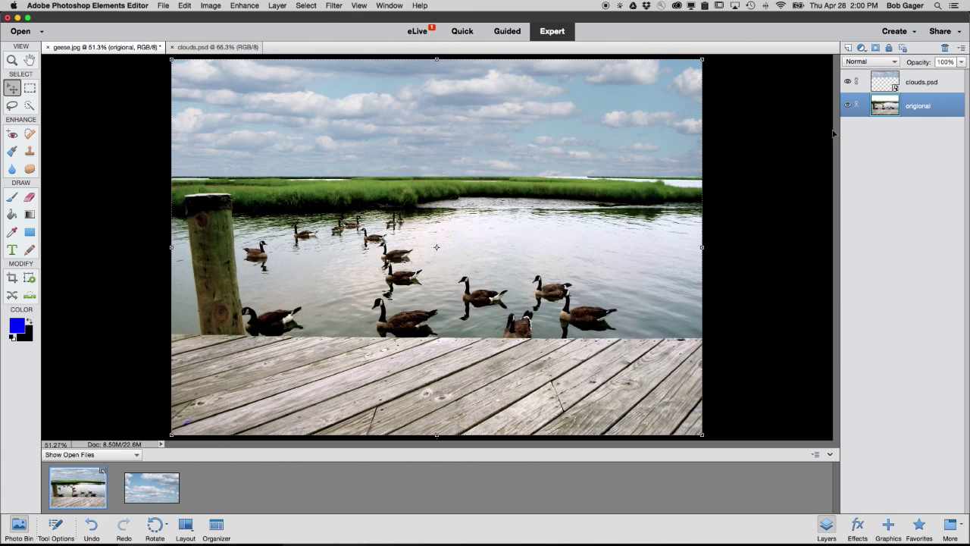
- Place the clouds.psd layer beneath the origional layer and clear the layer selection
{"action": "left_click", "coordinate": [884, 80]}
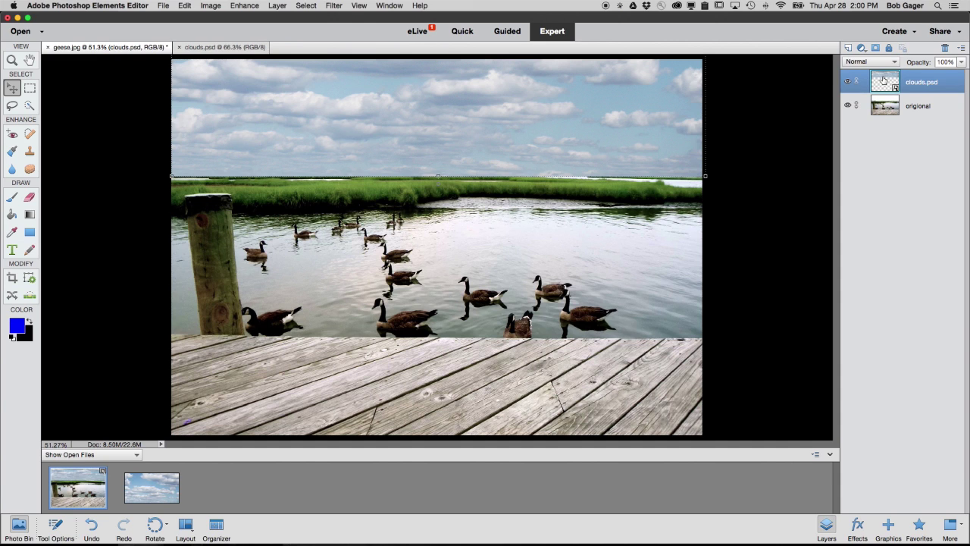
{"action": "left_click_drag", "start_coordinate": [884, 80], "coordinate": [881, 111]}
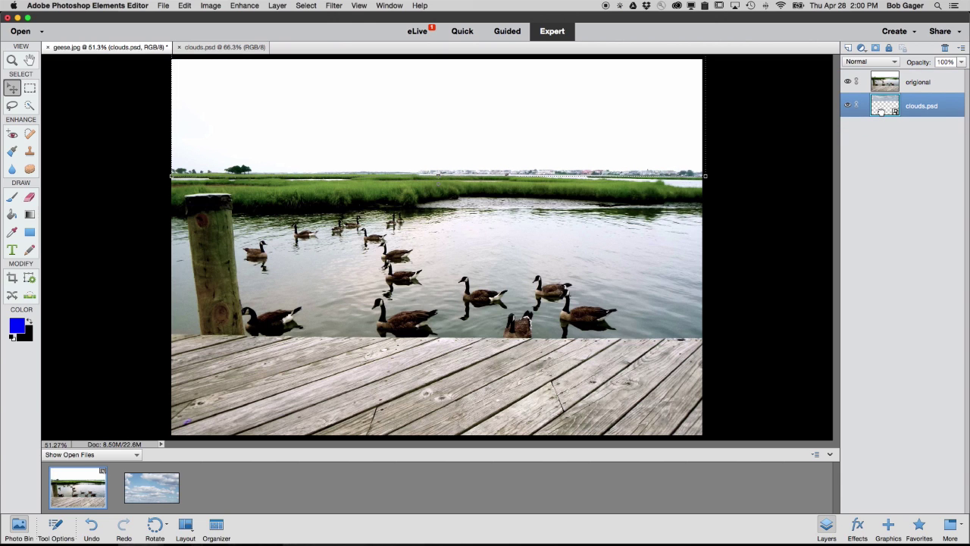
{"action": "left_click", "coordinate": [739, 141]}
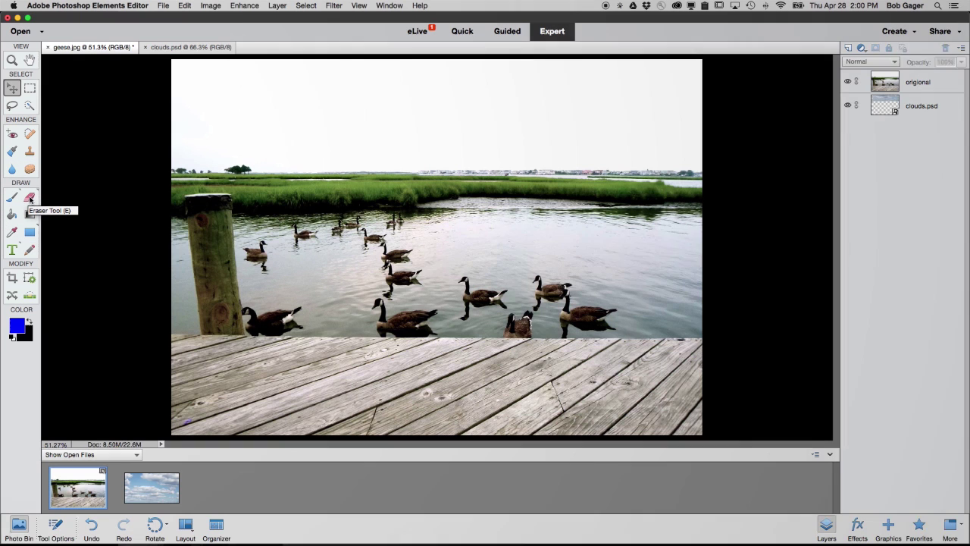
- Try erasing the white sky on the origional layer with a 44 px Eraser brush, and undo the erasing
{"action": "left_click", "coordinate": [31, 198]}
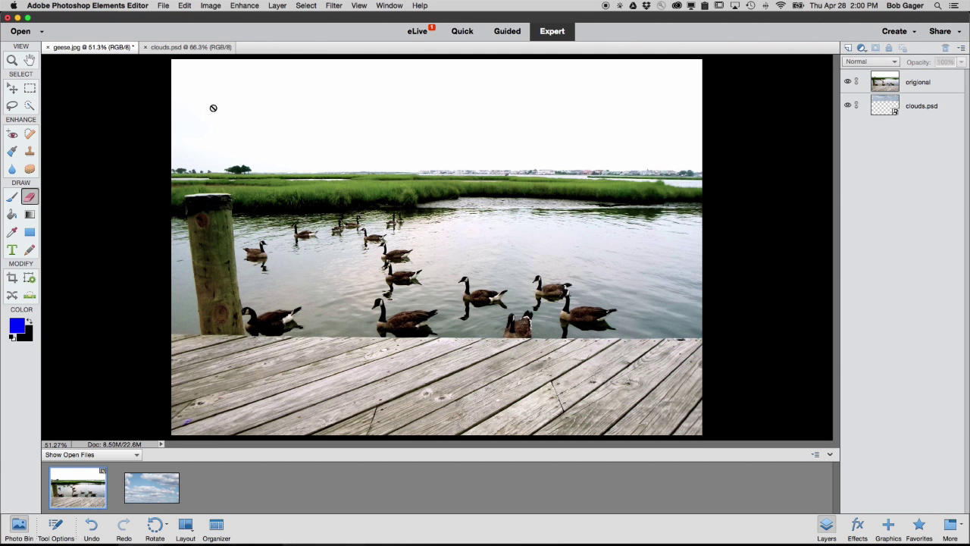
{"action": "left_click", "coordinate": [888, 80]}
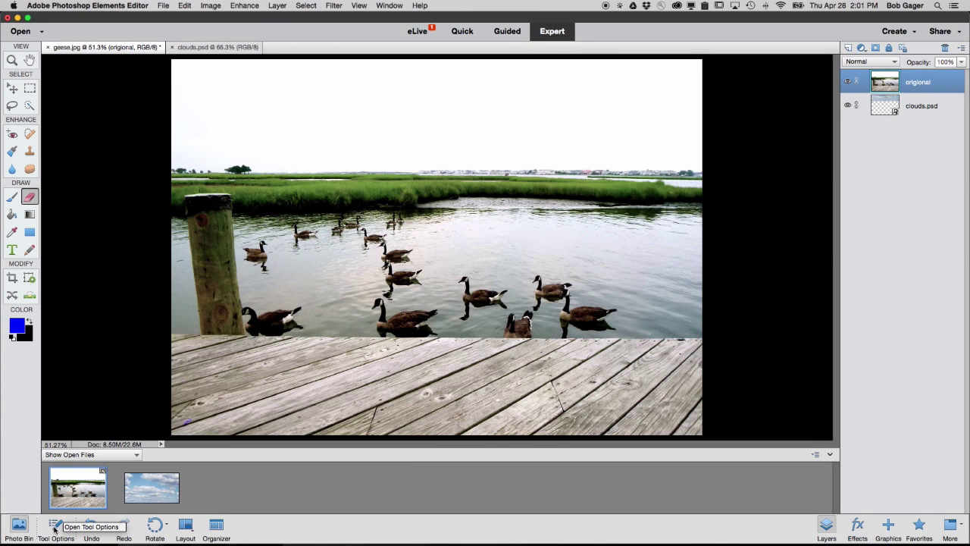
{"action": "left_click", "coordinate": [55, 528]}
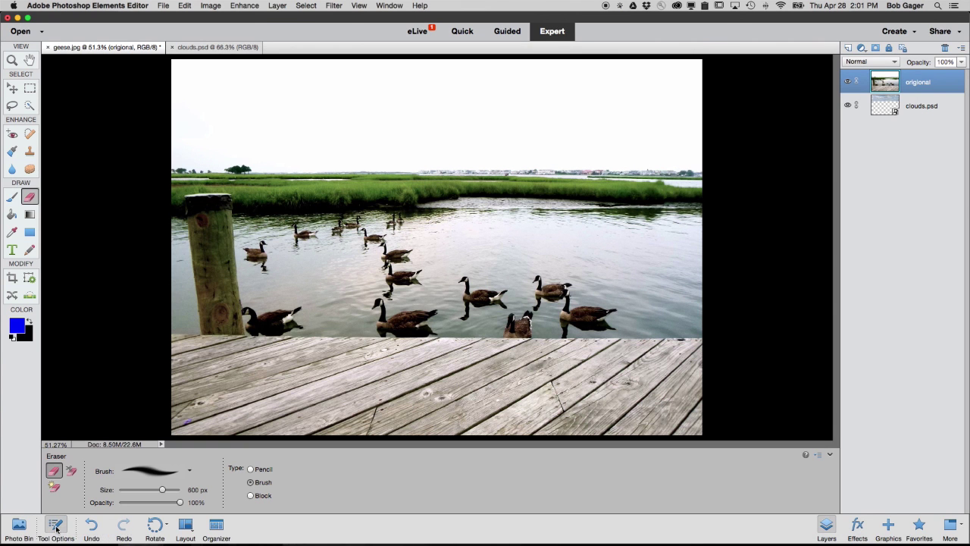
{"action": "left_click_drag", "start_coordinate": [162, 490], "coordinate": [141, 491]}
{"action": "mouse_move", "coordinate": [258, 104]}
{"action": "left_mouse_down"}
{"action": "mouse_move", "coordinate": [240, 106]}
{"action": "mouse_move", "coordinate": [261, 110]}
{"action": "mouse_move", "coordinate": [213, 106]}
{"action": "mouse_move", "coordinate": [178, 75]}
{"action": "mouse_move", "coordinate": [185, 66]}
{"action": "mouse_move", "coordinate": [205, 98]}
{"action": "mouse_move", "coordinate": [256, 91]}
{"action": "mouse_move", "coordinate": [210, 67]}
{"action": "mouse_move", "coordinate": [134, 87]}
{"action": "mouse_move", "coordinate": [204, 103]}
{"action": "mouse_move", "coordinate": [131, 130]}
{"action": "mouse_move", "coordinate": [270, 127]}
{"action": "mouse_move", "coordinate": [272, 135]}
{"action": "mouse_move", "coordinate": [234, 92]}
{"action": "mouse_move", "coordinate": [305, 62]}
{"action": "mouse_move", "coordinate": [254, 91]}
{"action": "mouse_move", "coordinate": [311, 127]}
{"action": "mouse_move", "coordinate": [268, 102]}
{"action": "mouse_move", "coordinate": [327, 115]}
{"action": "left_mouse_up"}
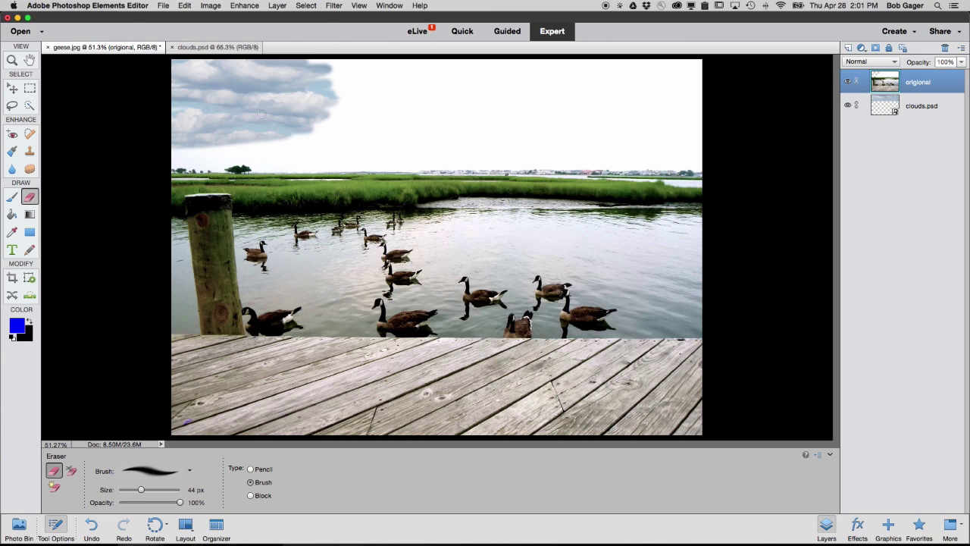
{"action": "left_click", "coordinate": [92, 527]}
{"action": "left_click", "coordinate": [91, 526]}
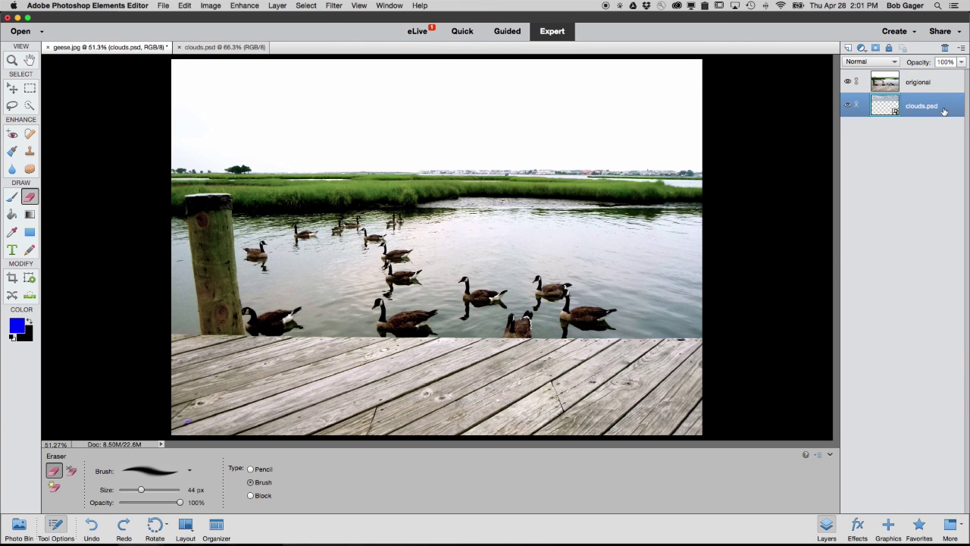
- Select the white sky on the origional layer using the Quick Selection tool with a 29 px brush
{"action": "left_click", "coordinate": [881, 85]}
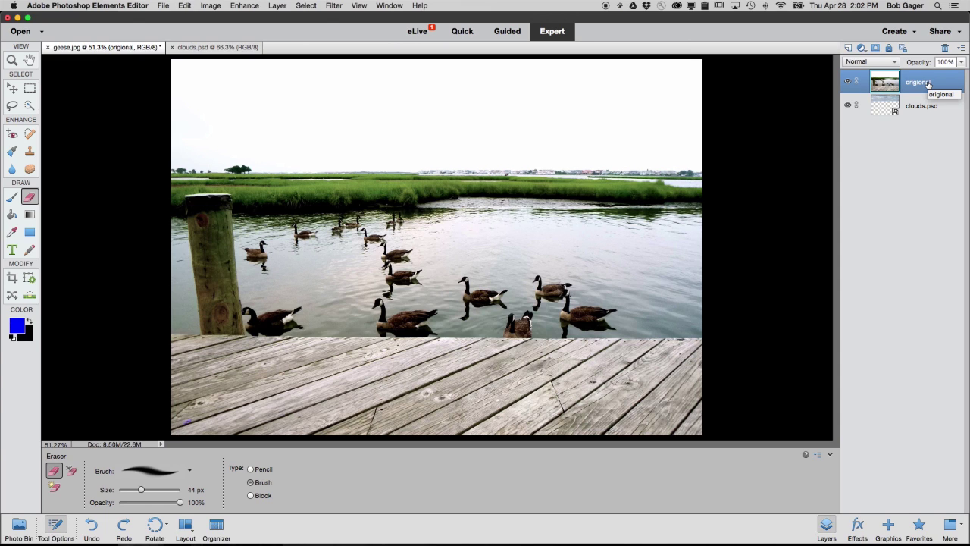
{"action": "left_click", "coordinate": [30, 107]}
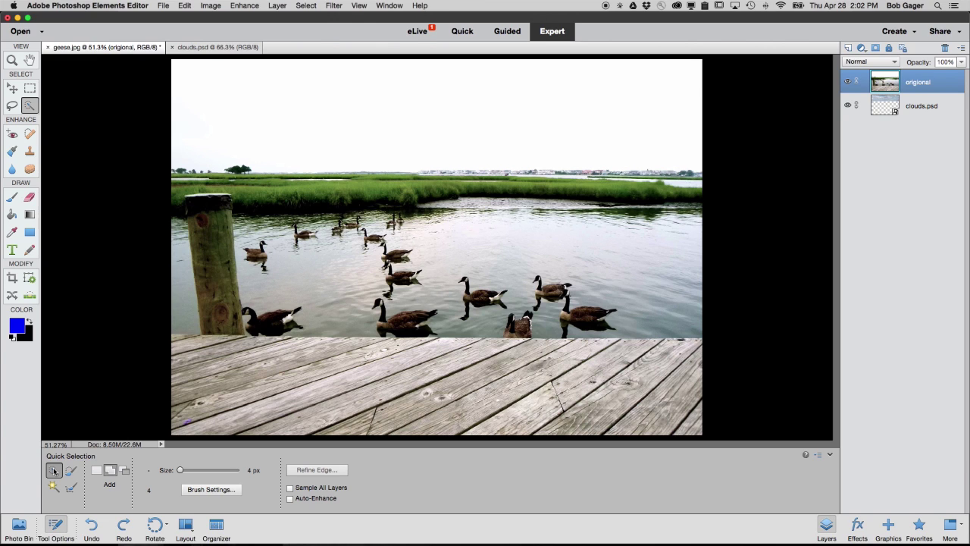
{"action": "left_click", "coordinate": [54, 472]}
{"action": "left_click_drag", "start_coordinate": [180, 470], "coordinate": [196, 471]}
{"action": "left_click_drag", "start_coordinate": [189, 103], "coordinate": [351, 110]}
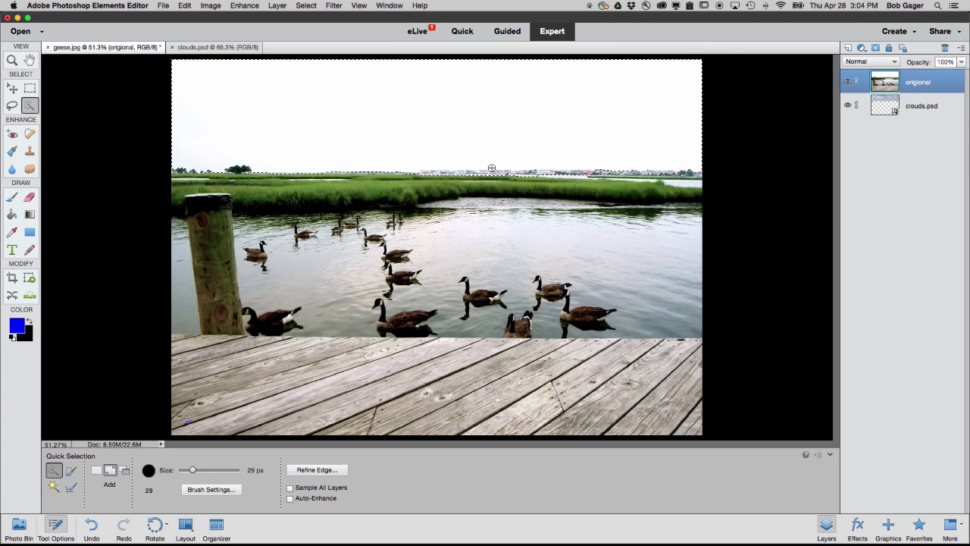
- Subtract the distant houses and shoreline along the horizon from the sky selection using the Quick Selection tool with a 16 px brush
{"action": "left_click", "coordinate": [12, 60]}
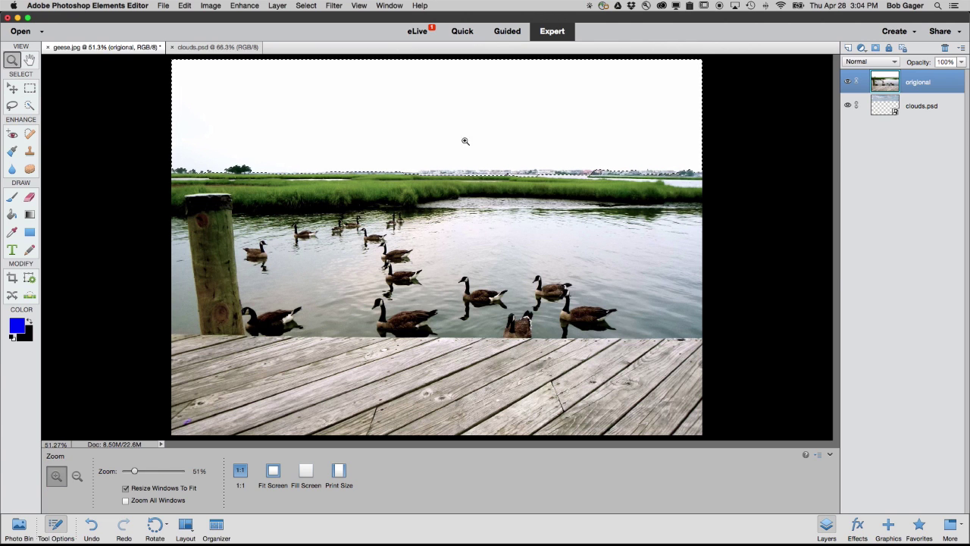
{"action": "left_click", "coordinate": [492, 172]}
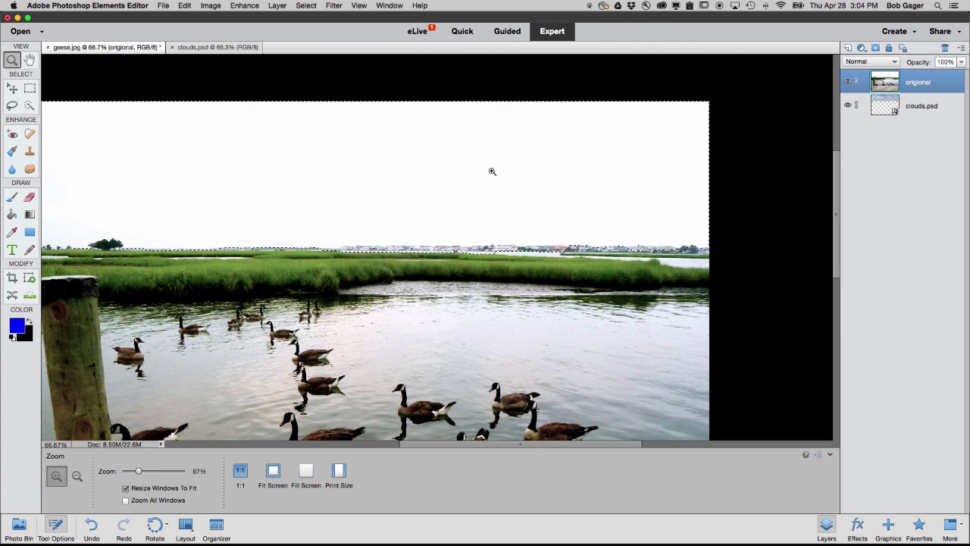
{"action": "left_click", "coordinate": [431, 250]}
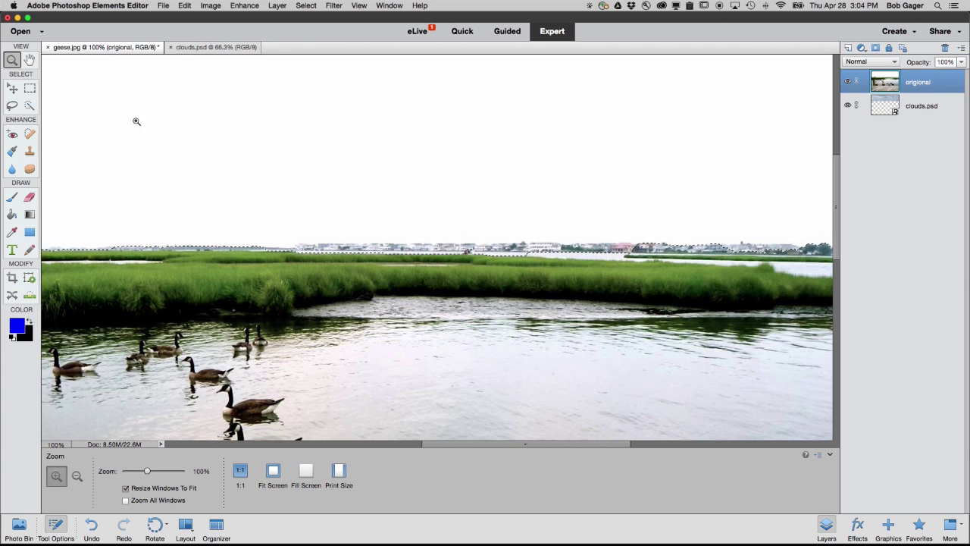
{"action": "left_click", "coordinate": [29, 105]}
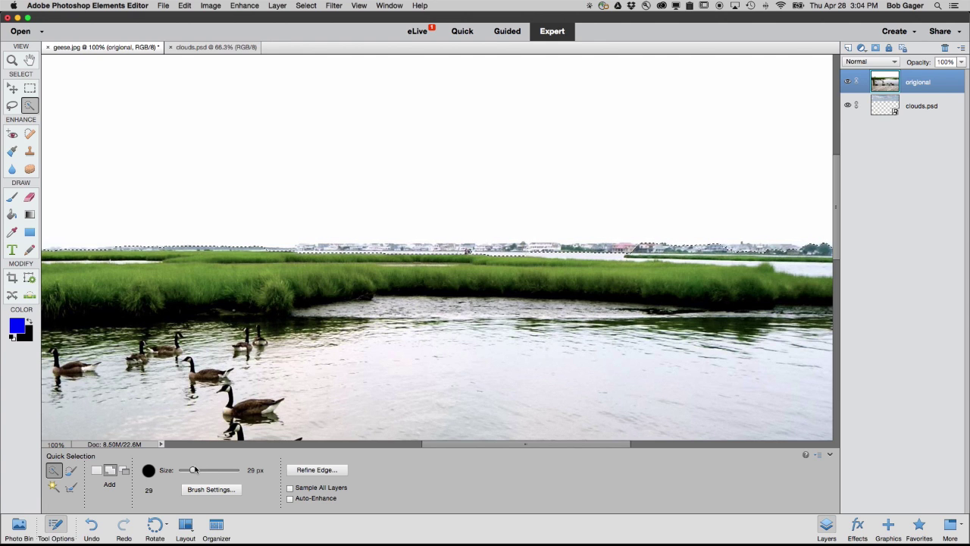
{"action": "left_click_drag", "start_coordinate": [194, 470], "coordinate": [185, 471]}
{"action": "scroll", "coordinate": [331, 248], "scroll_direction": "left", "scroll_amount": 3}
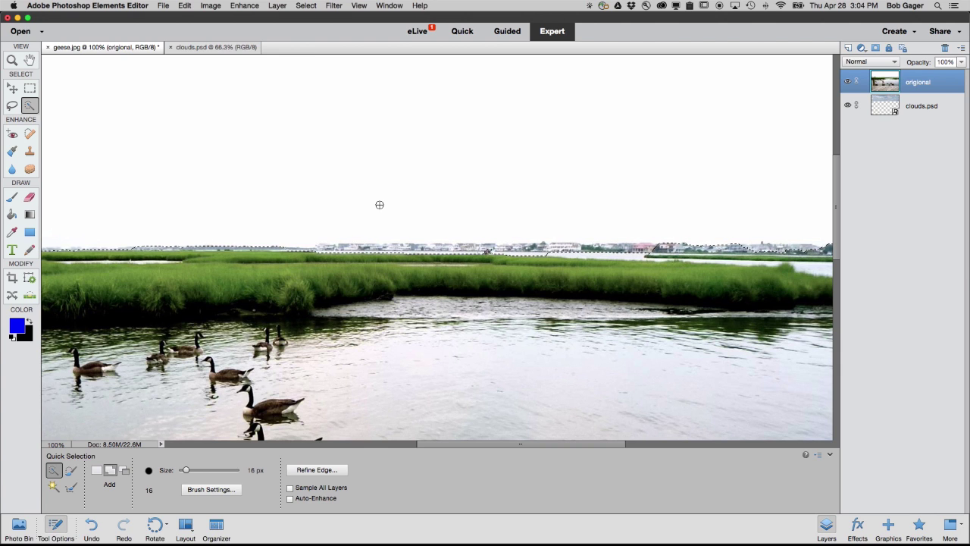
{"action": "key", "text": "alt"}
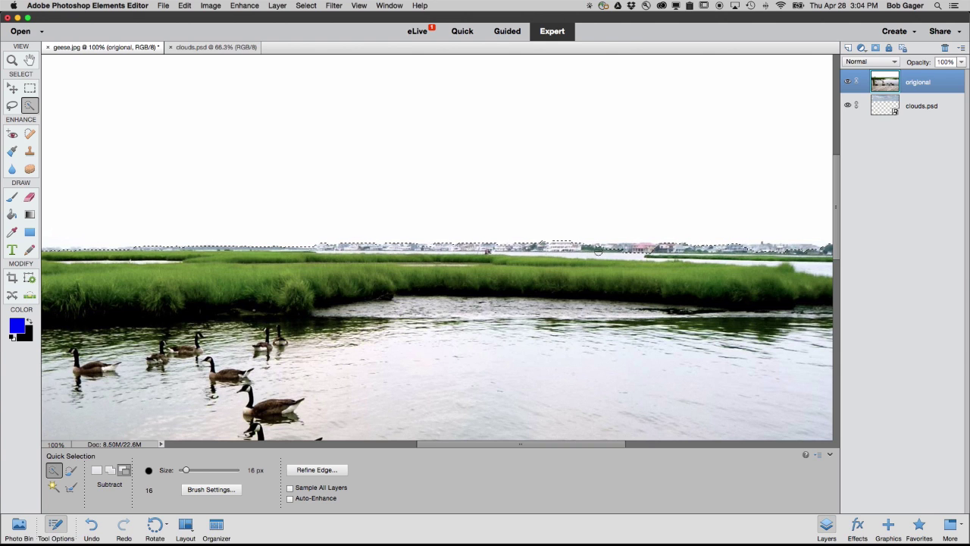
{"action": "scroll", "coordinate": [685, 254], "scroll_direction": "right", "scroll_amount": 10}
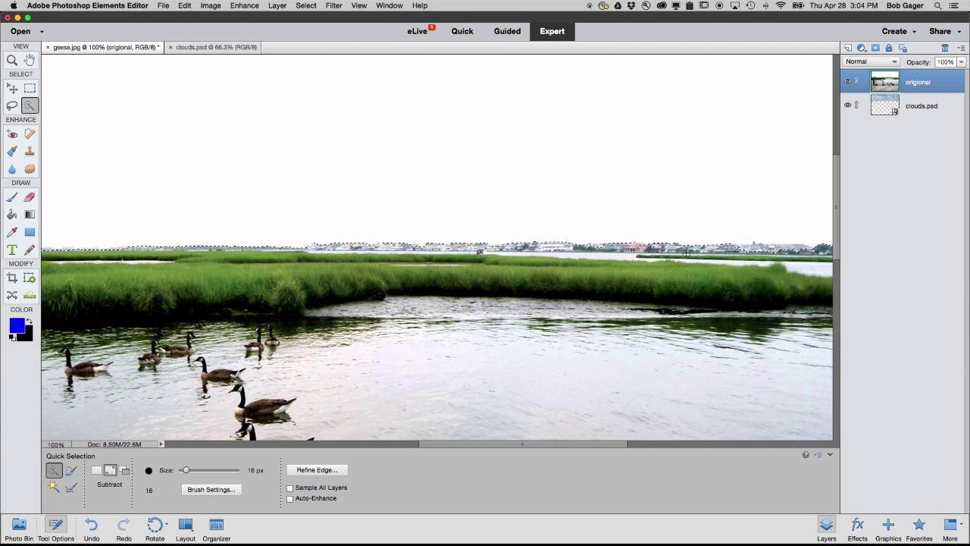
{"action": "left_click_drag", "start_coordinate": [428, 252], "coordinate": [442, 251], "text": "alt"}
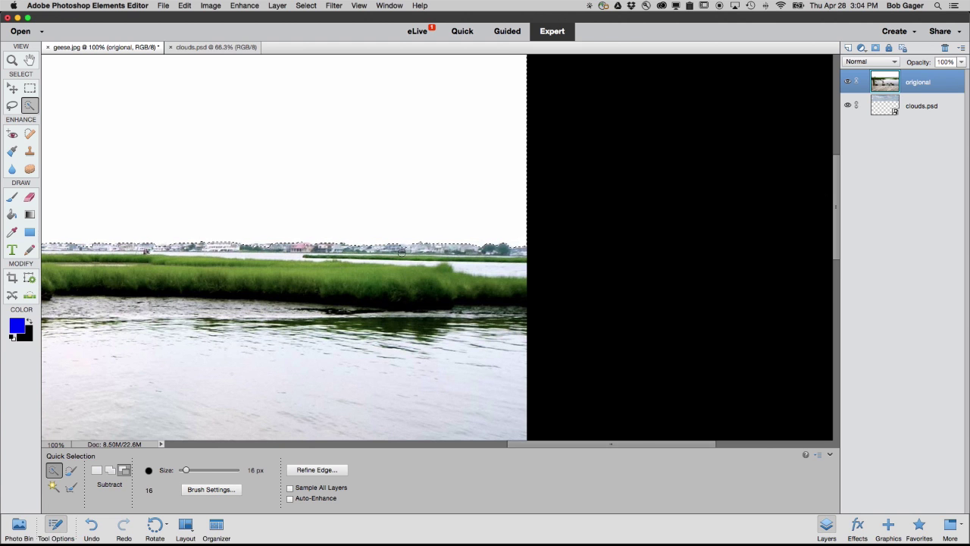
{"action": "scroll", "coordinate": [331, 263], "scroll_direction": "left", "scroll_amount": 10}
{"action": "scroll", "coordinate": [331, 262], "scroll_direction": "left", "scroll_amount": 5}
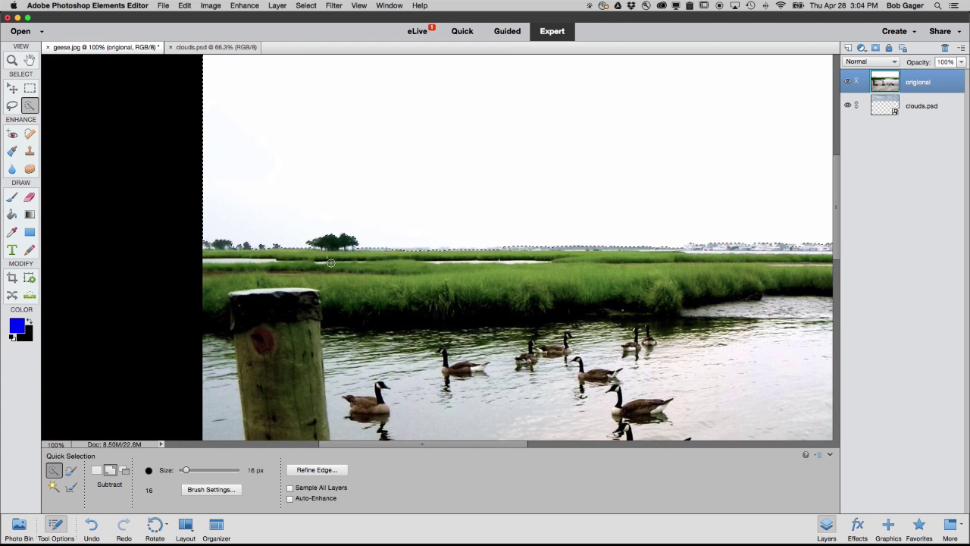
{"action": "scroll", "coordinate": [359, 264], "scroll_direction": "left", "scroll_amount": 2}
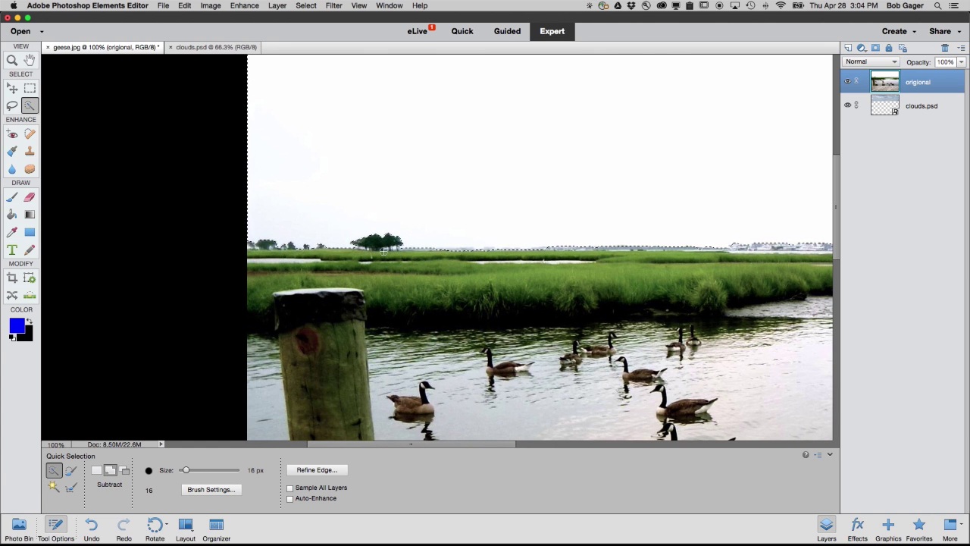
- Add a layer mask to the origional layer from the sky selection and invert the mask to hide the white sky
{"action": "double_click", "coordinate": [29, 61]}
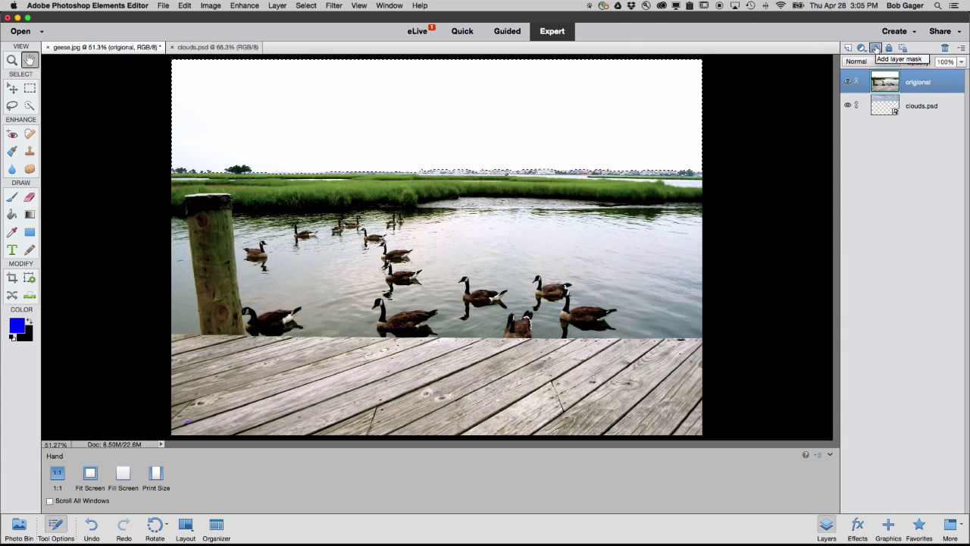
{"action": "left_click", "coordinate": [876, 48]}
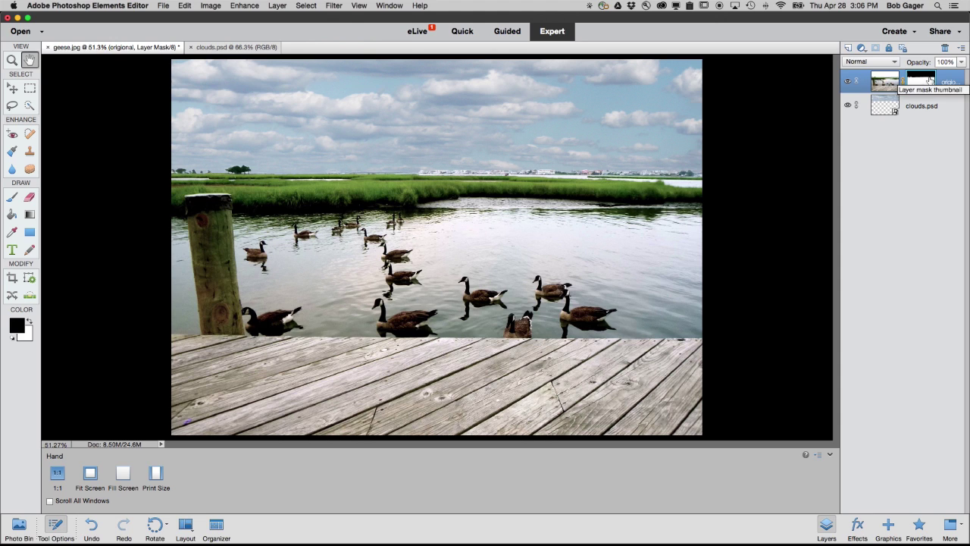
{"action": "key", "text": "super+i"}
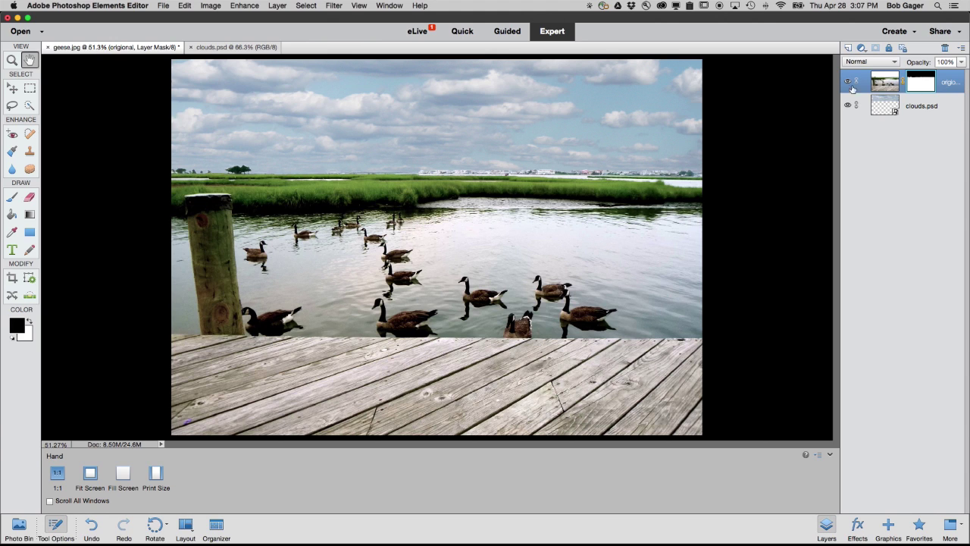
- Add a Levels adjustment layer directly above the clouds.psd layer and lighten its midtones to 1.17
{"action": "left_click", "coordinate": [882, 110]}
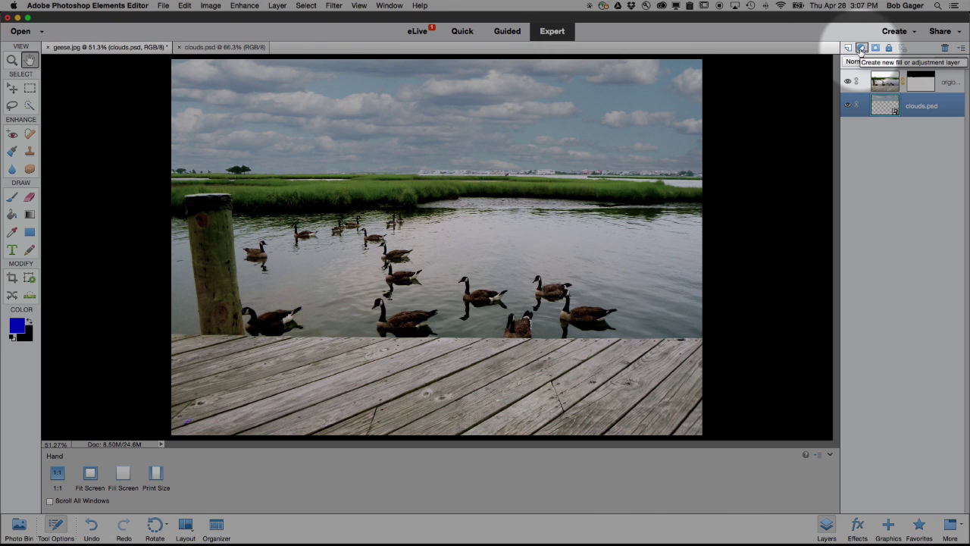
{"action": "left_click", "coordinate": [861, 49]}
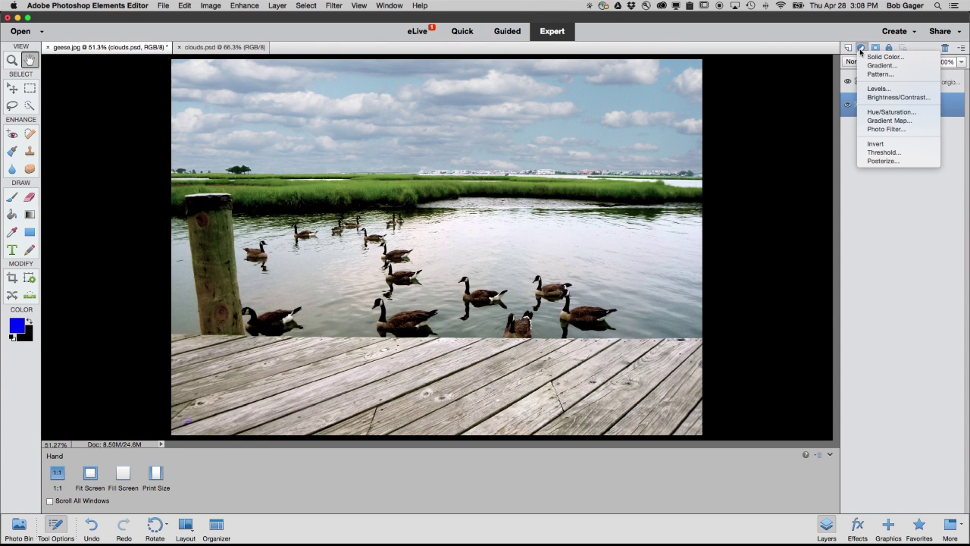
{"action": "left_click", "coordinate": [890, 91]}
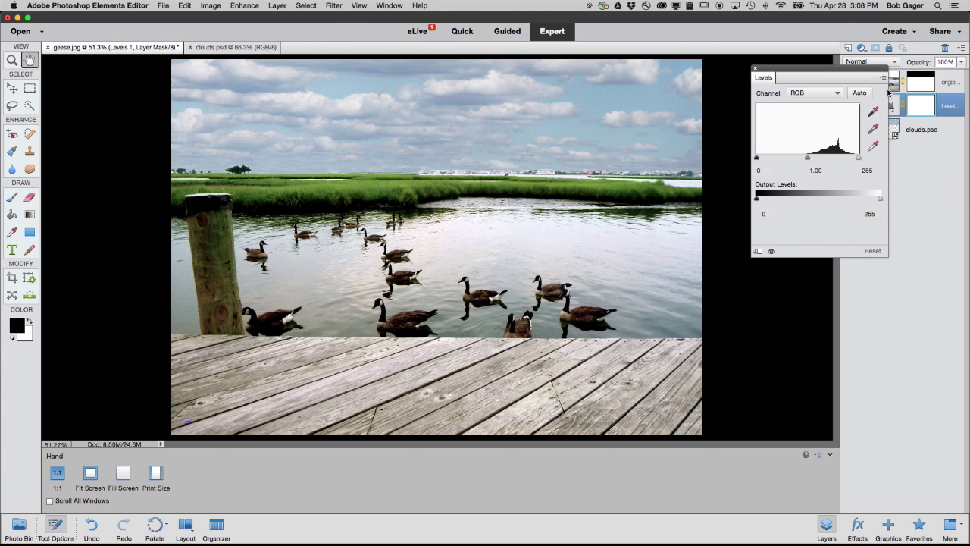
{"action": "left_click_drag", "start_coordinate": [819, 77], "coordinate": [847, 180]}
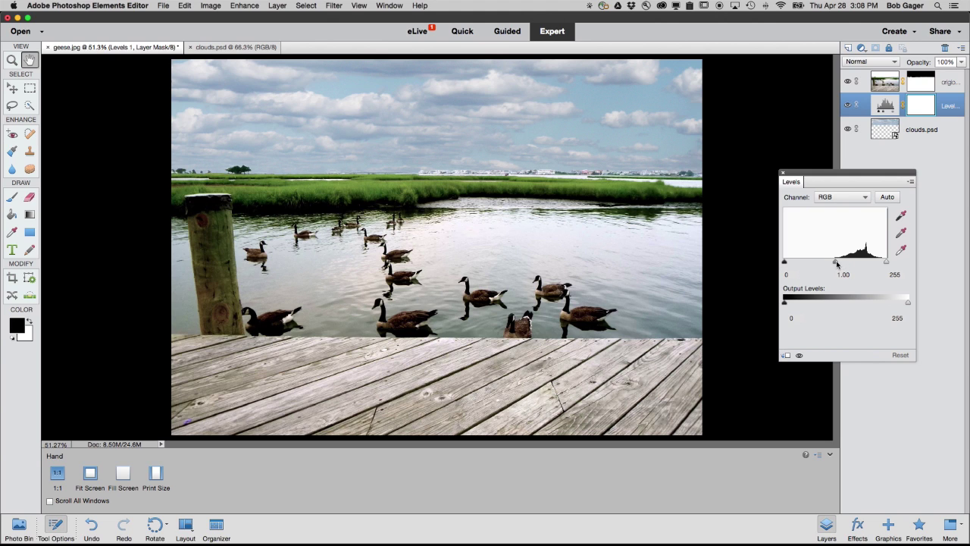
{"action": "mouse_move", "coordinate": [785, 262]}
{"action": "left_mouse_down"}
{"action": "mouse_move", "coordinate": [820, 263]}
{"action": "mouse_move", "coordinate": [785, 263]}
{"action": "left_mouse_up"}
{"action": "left_click_drag", "start_coordinate": [887, 262], "coordinate": [830, 264]}
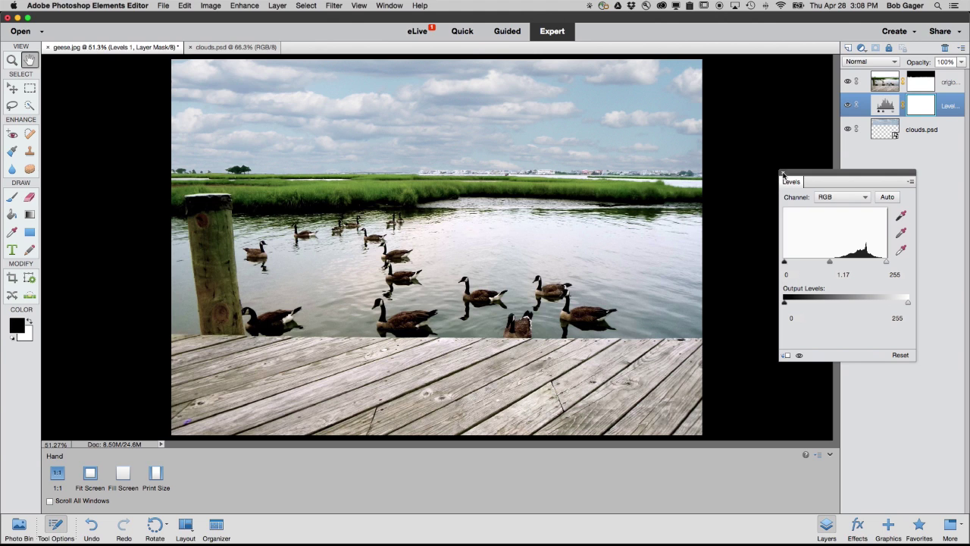
{"action": "left_click", "coordinate": [784, 172]}
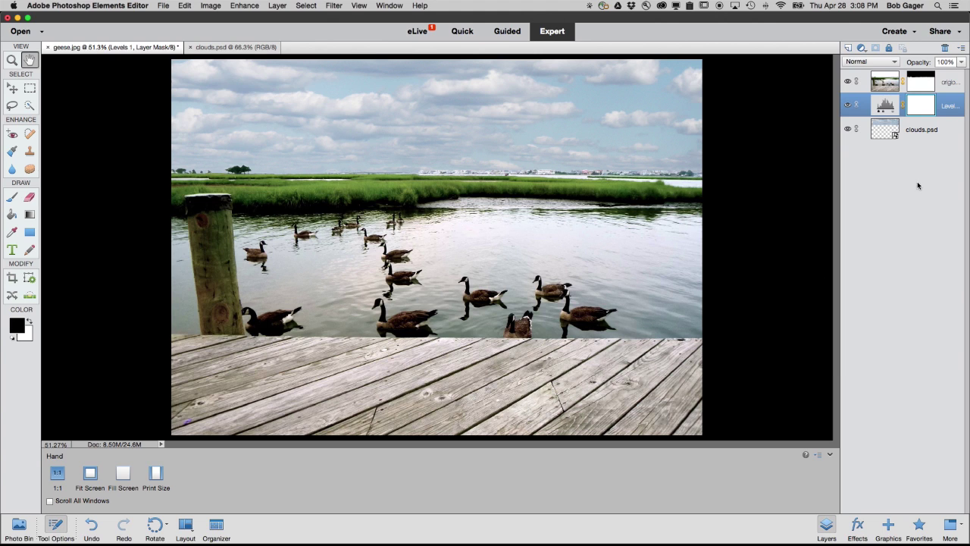
- Reopen the settings of the Levels adjustment layer to review the midtone adjustment, and close them
{"action": "double_click", "coordinate": [886, 109]}
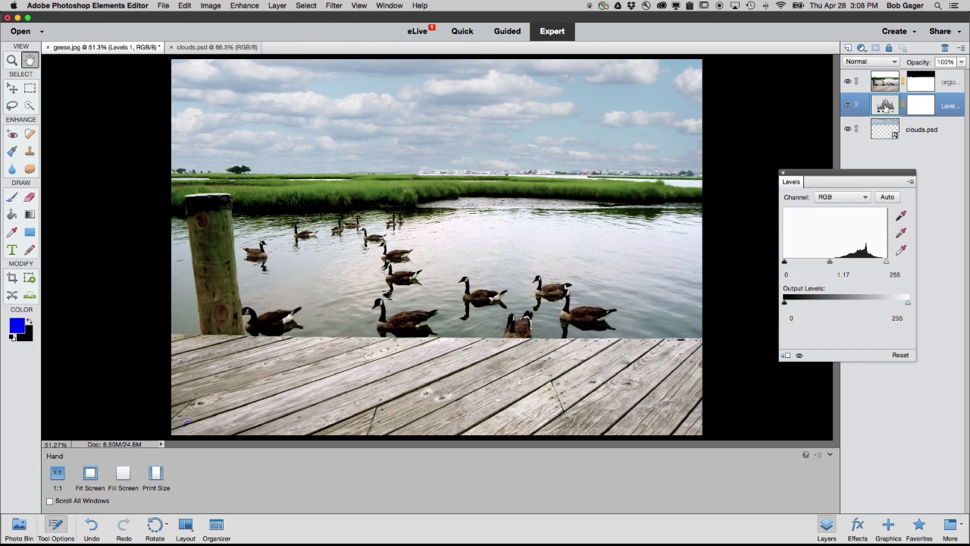
{"action": "mouse_move", "coordinate": [830, 261]}
{"action": "left_mouse_down"}
{"action": "mouse_move", "coordinate": [844, 262]}
{"action": "mouse_move", "coordinate": [831, 262]}
{"action": "left_mouse_up"}
{"action": "left_click", "coordinate": [783, 174]}
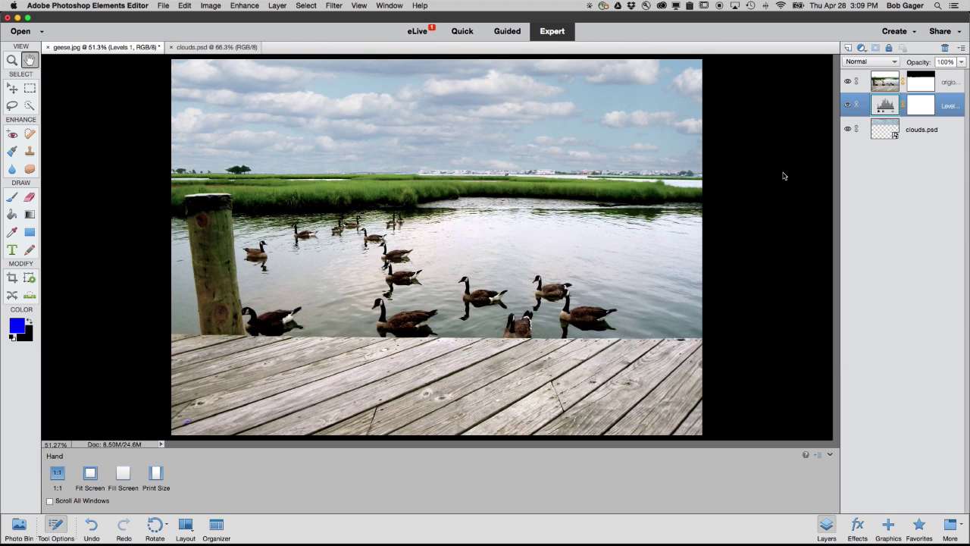